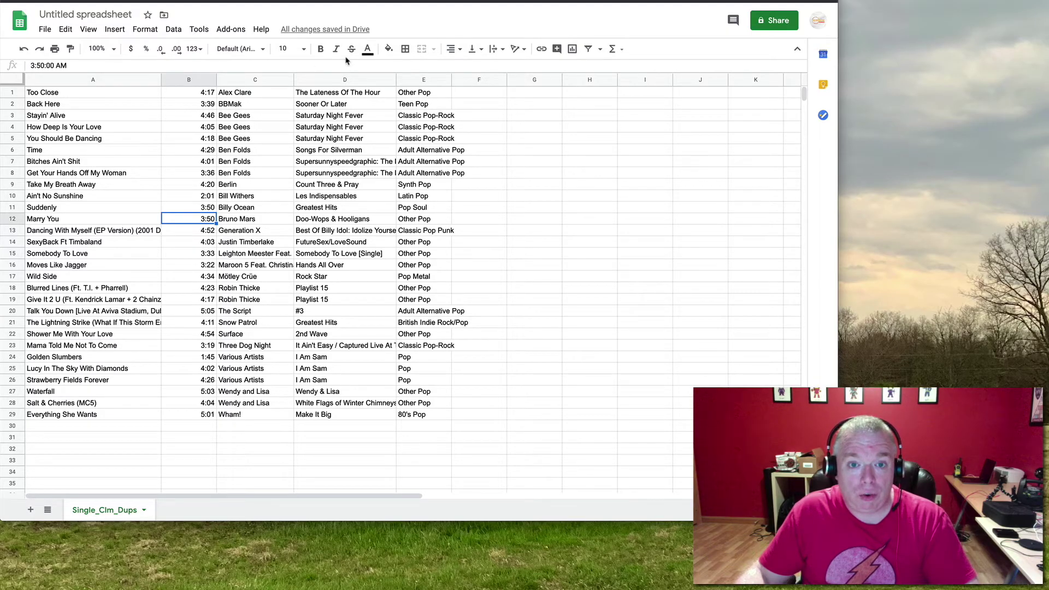
# Step: Create a conditional format rule on column C (C1:C999) using 'Custom formula is'
pyautogui.click(260, 79)
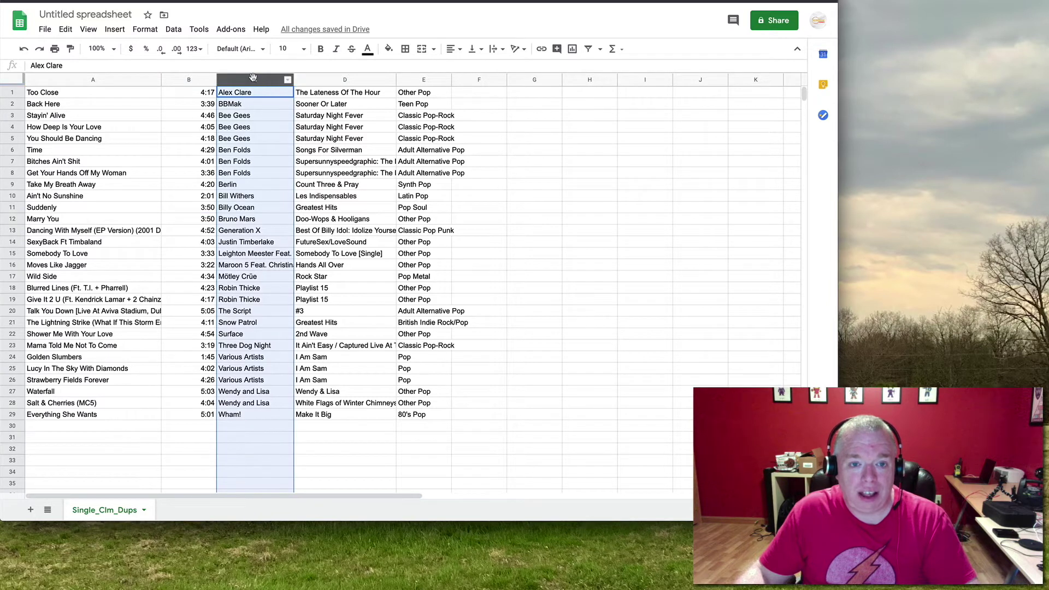
pyautogui.click(145, 30)
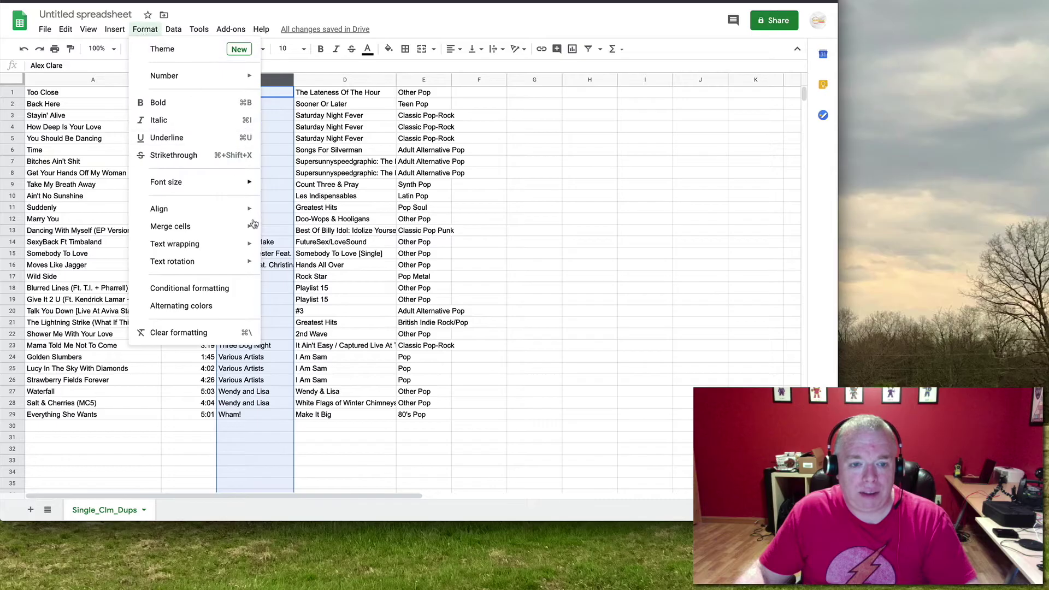
pyautogui.click(242, 293)
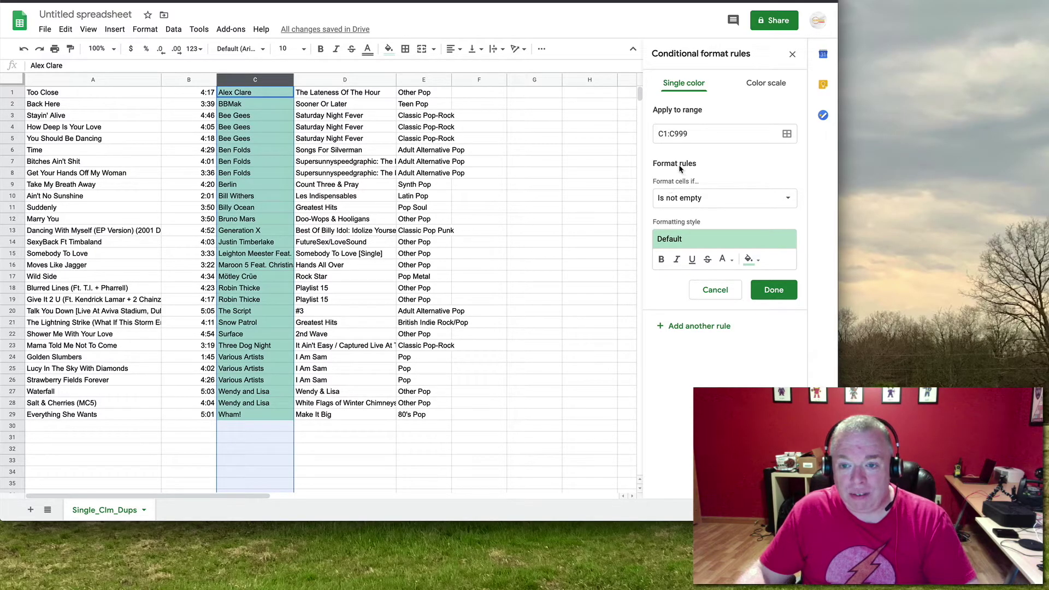
pyautogui.click(706, 199)
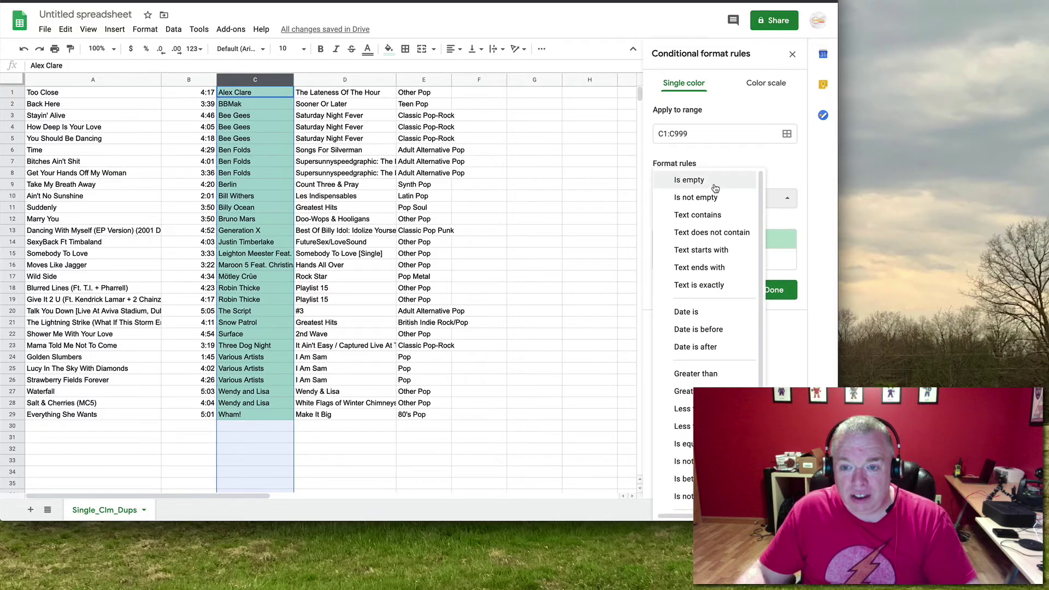
pyautogui.scroll(-1, 600, 322)
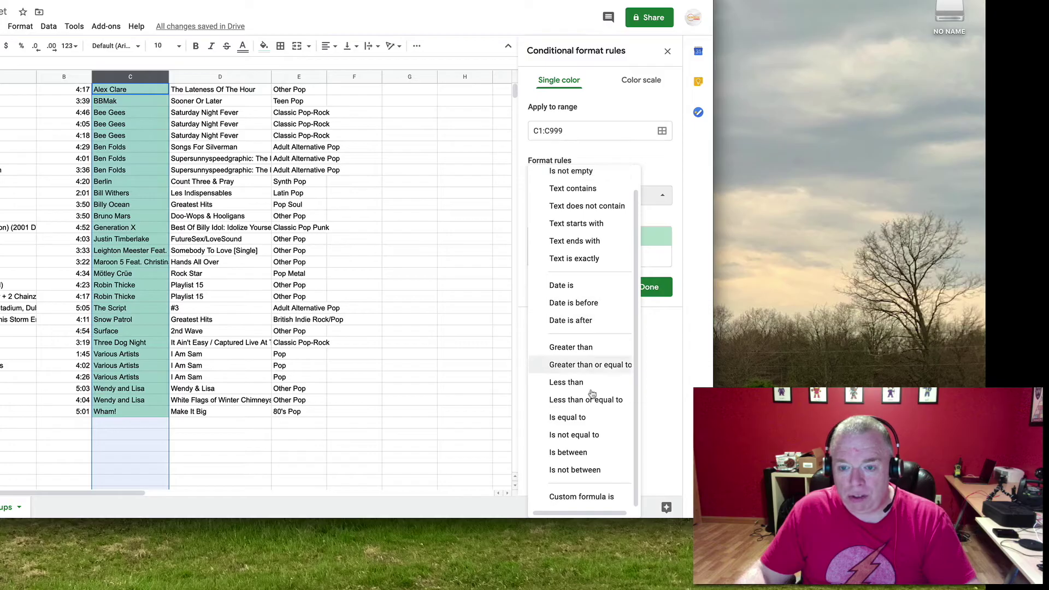
pyautogui.click(591, 500)
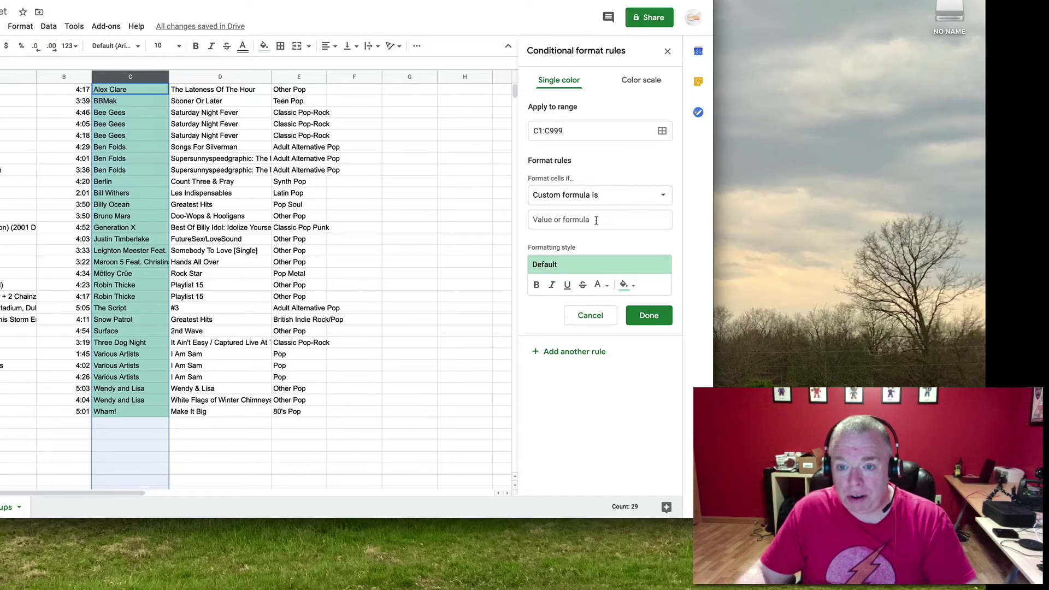
pyautogui.click(557, 221)
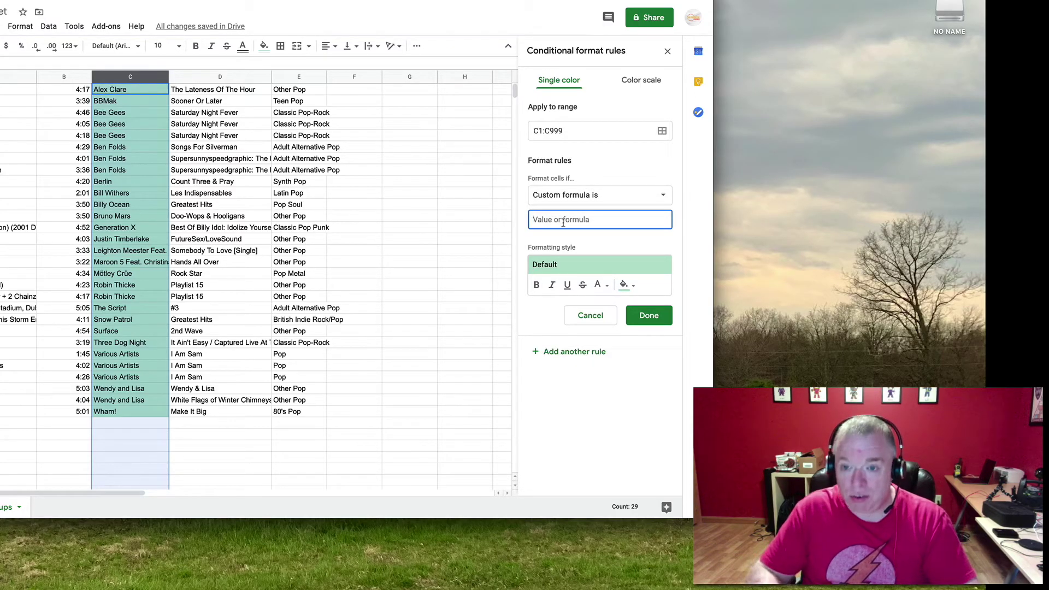
# Step: Enter the custom formula =COUNTIF(C:C,C1)>1 as the rule's condition
pyautogui.write('=')
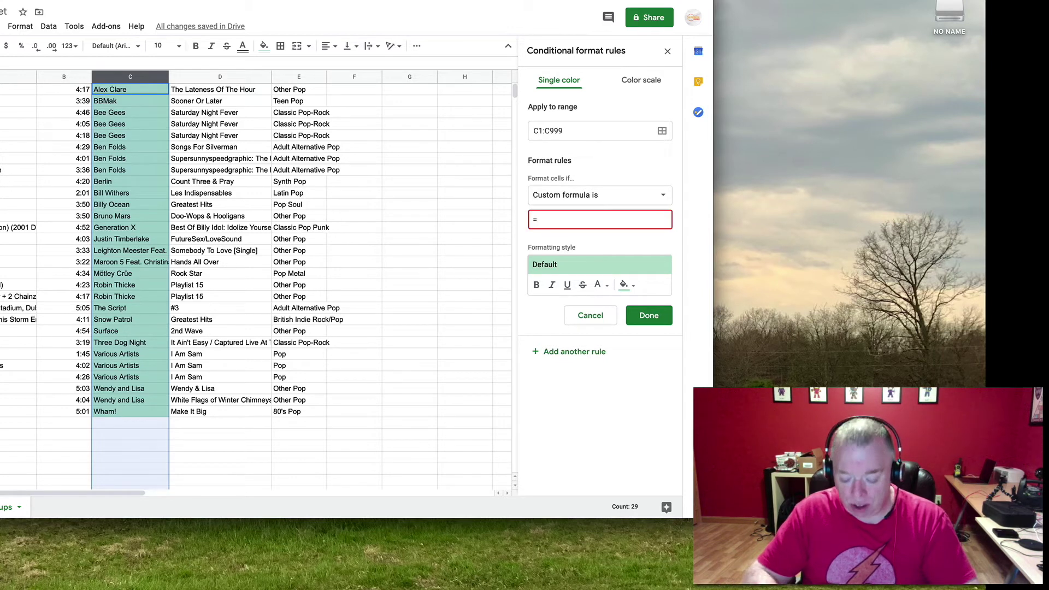
pyautogui.write('COUNTIF(')
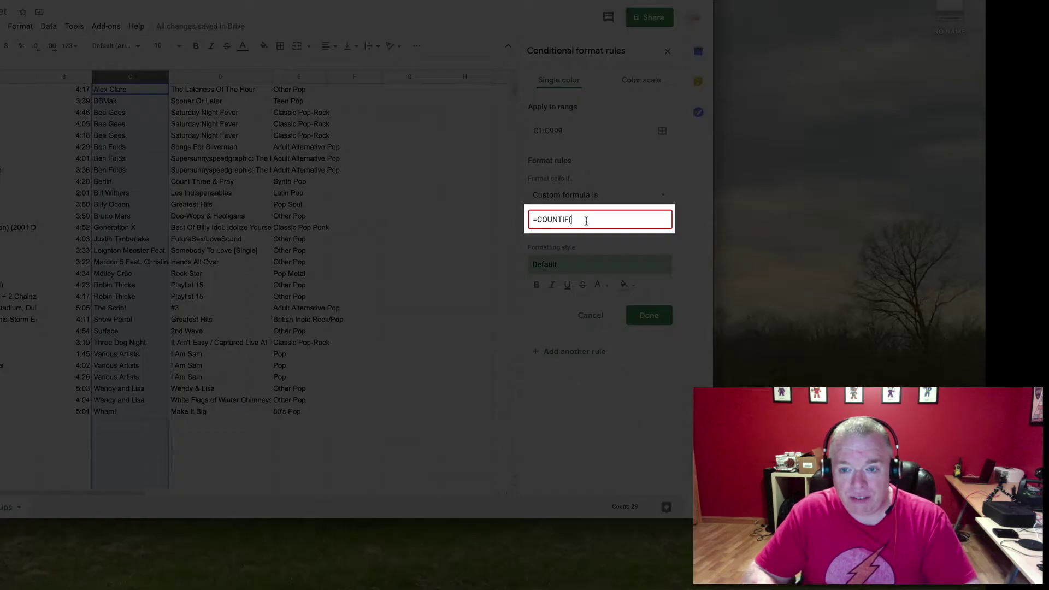
pyautogui.write('C:')
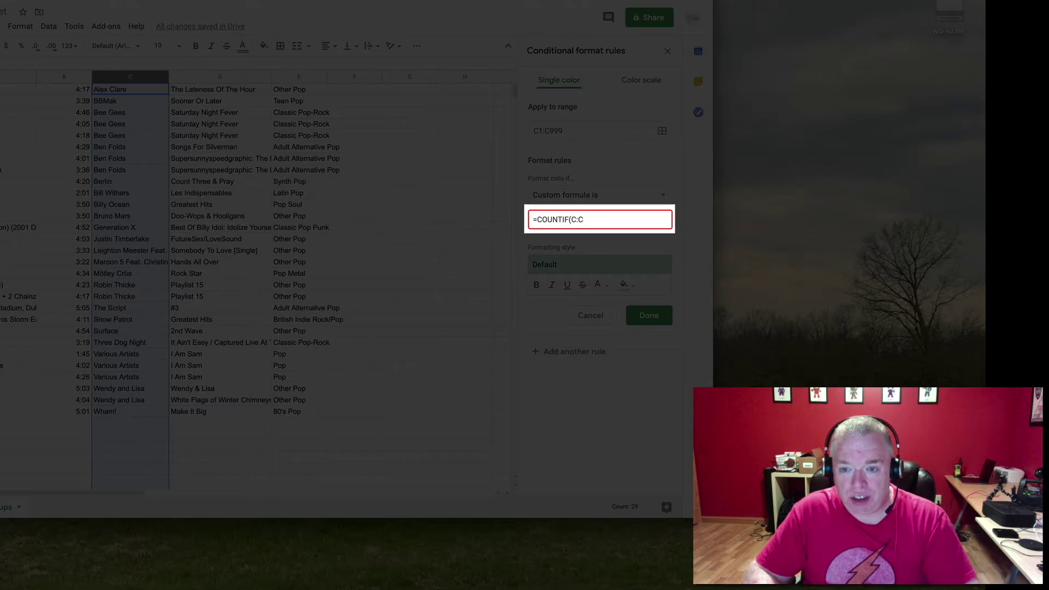
pyautogui.write('C,C1')
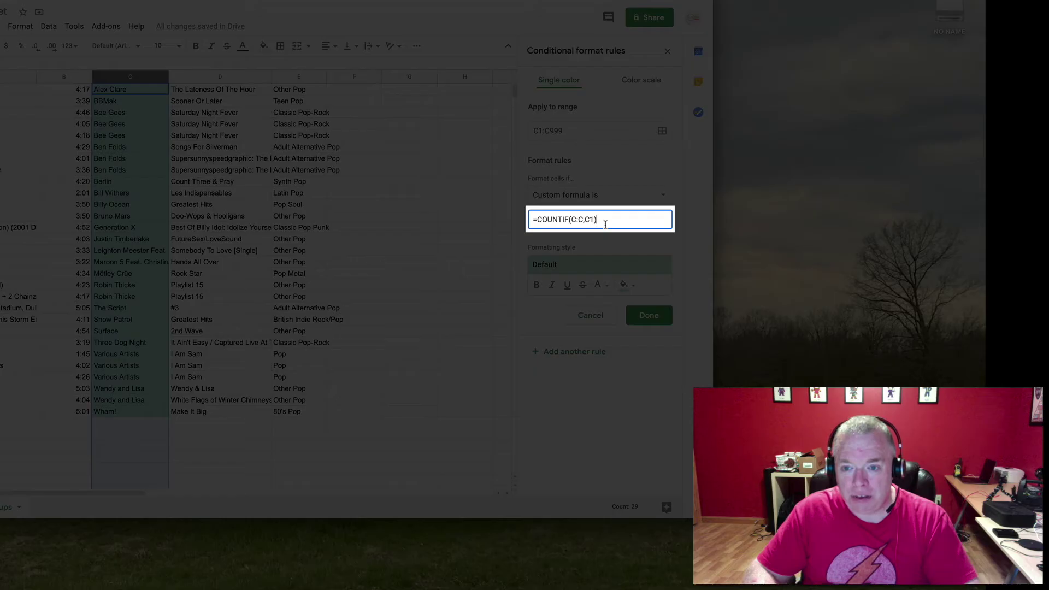
pyautogui.write('1')
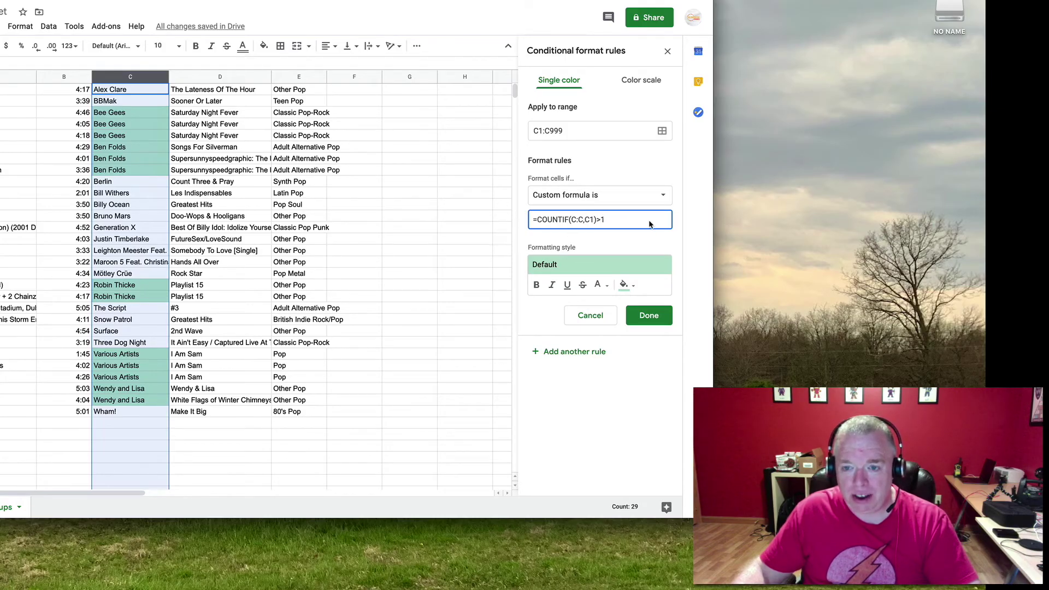
# Step: Open the fill colour choices for the duplicate-artist rule
pyautogui.click(630, 286)
# Step: Save the rule with a yellow fill, then enter 'Wake Me Up Before You Go Go' in A30
pyautogui.click(552, 336)
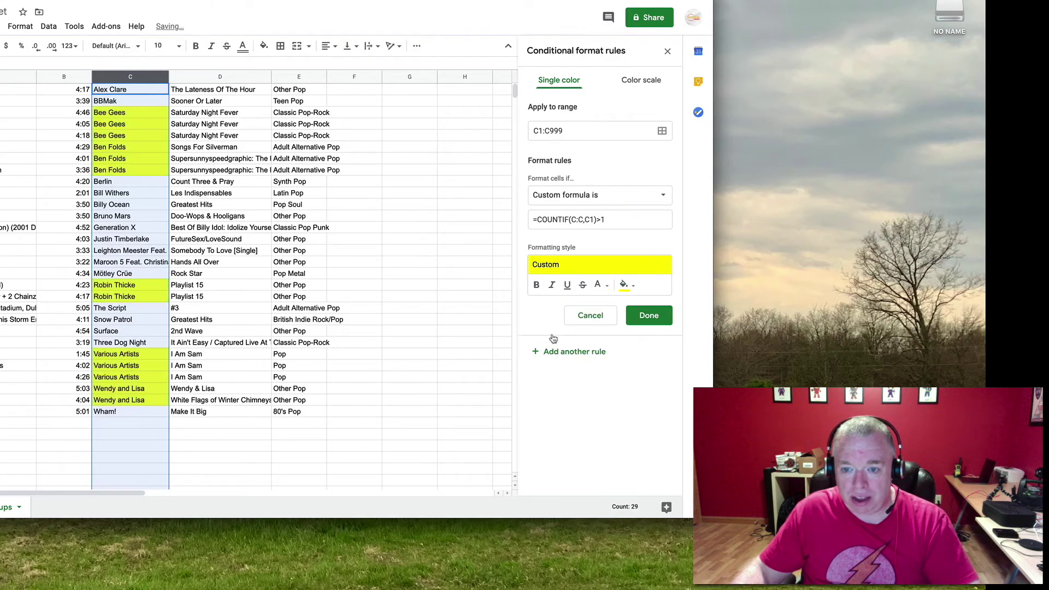
pyautogui.click(644, 315)
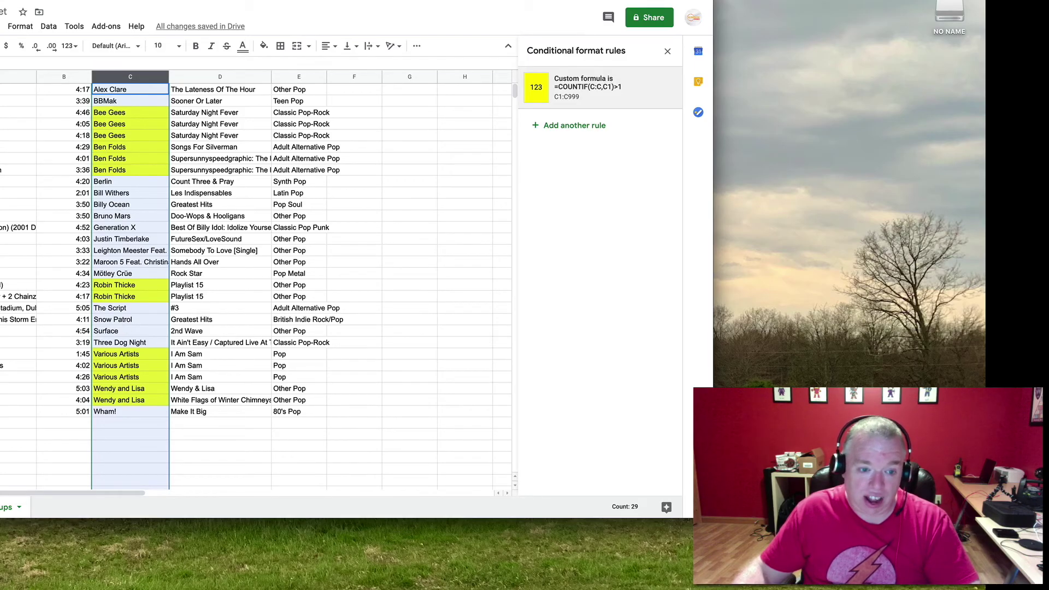
pyautogui.click(18, 423)
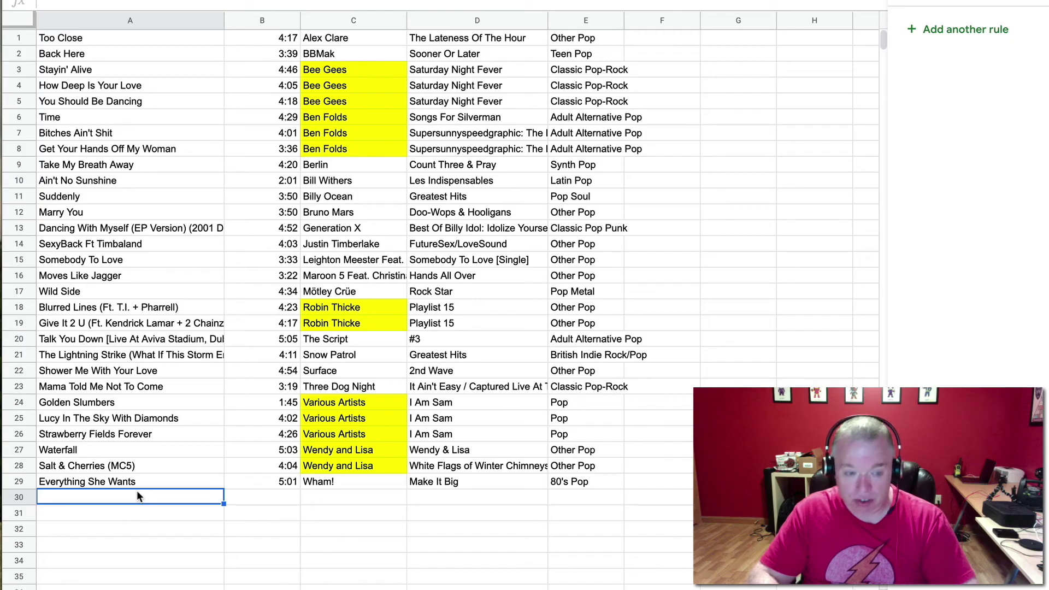
pyautogui.write('Wake Me UP ')
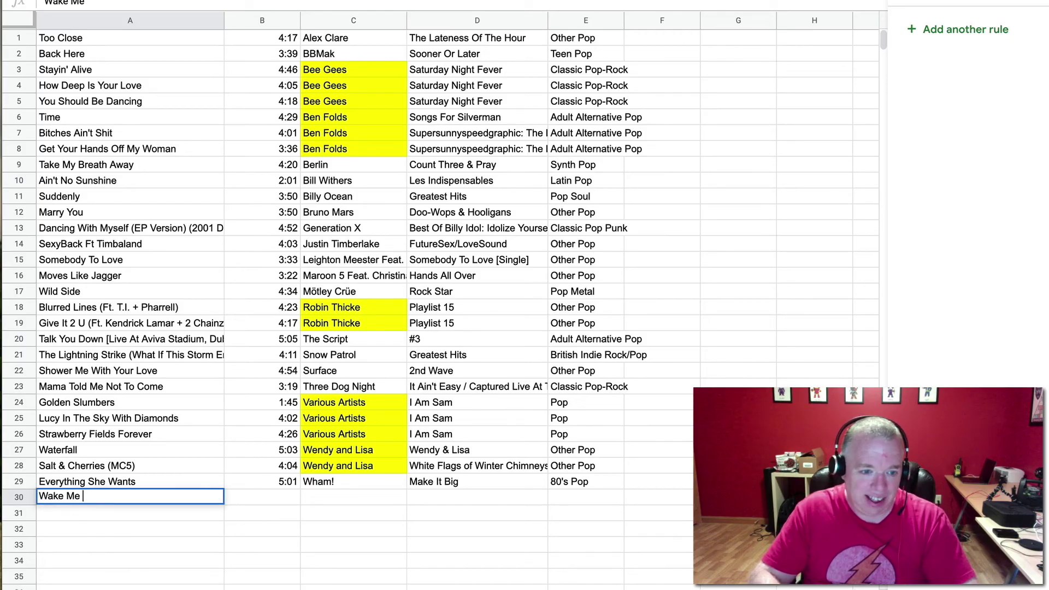
pyautogui.write('p ')
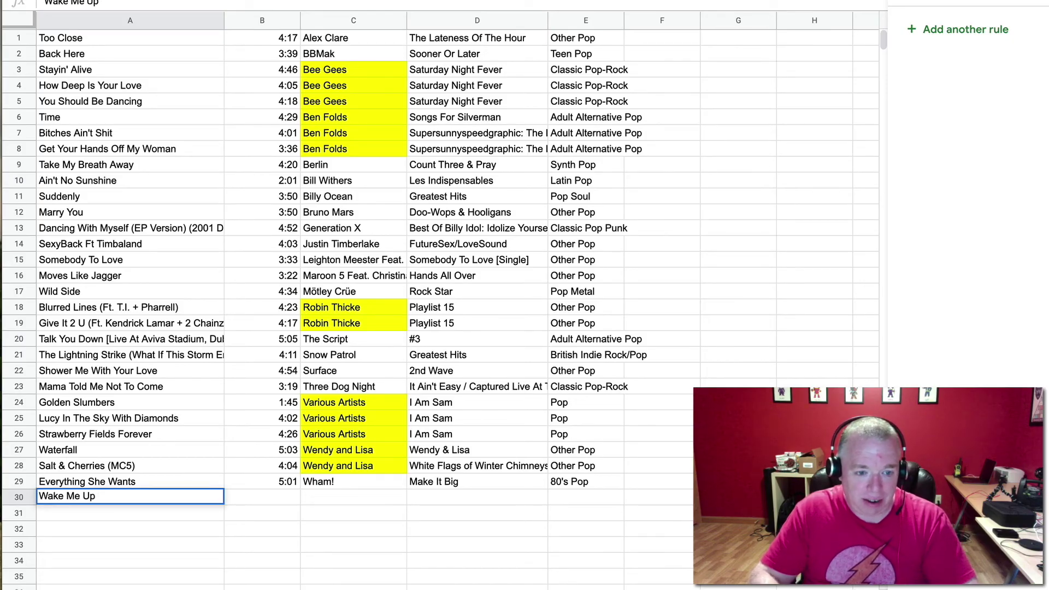
pyautogui.write('Before ')
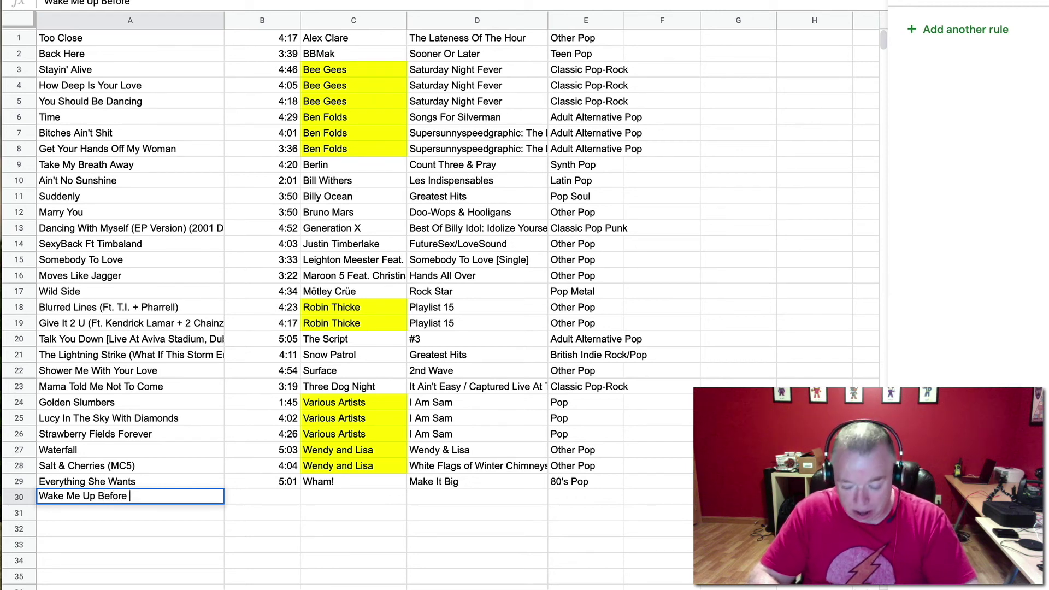
pyautogui.write('You Go Go')
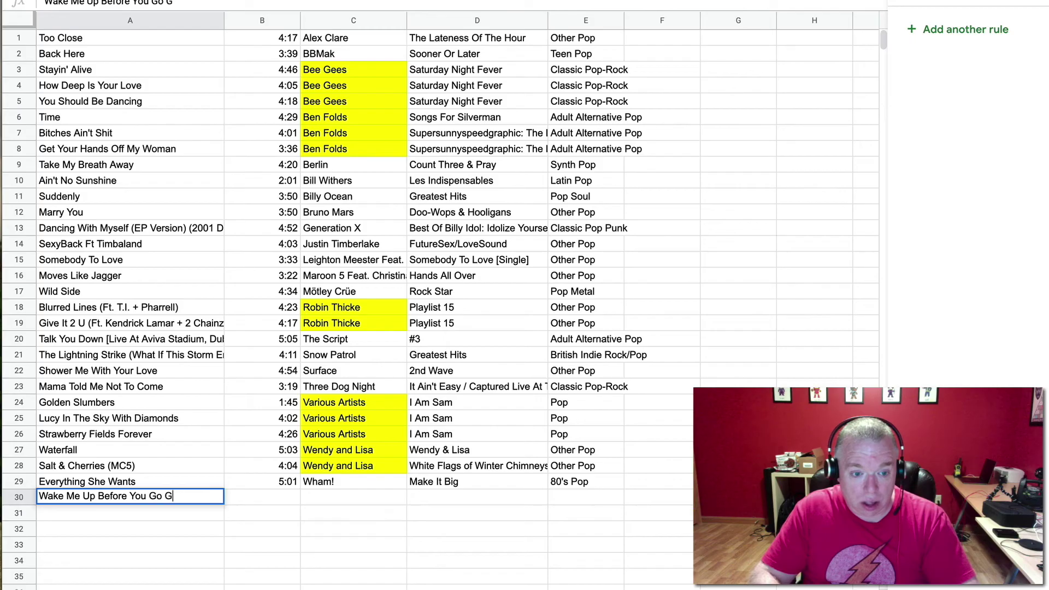
# Step: Enter Wham! as the row 30 artist so both Wham! cells turn yellow, then select C29
pyautogui.press('Tab')
pyautogui.press('Tab')
pyautogui.write('W')
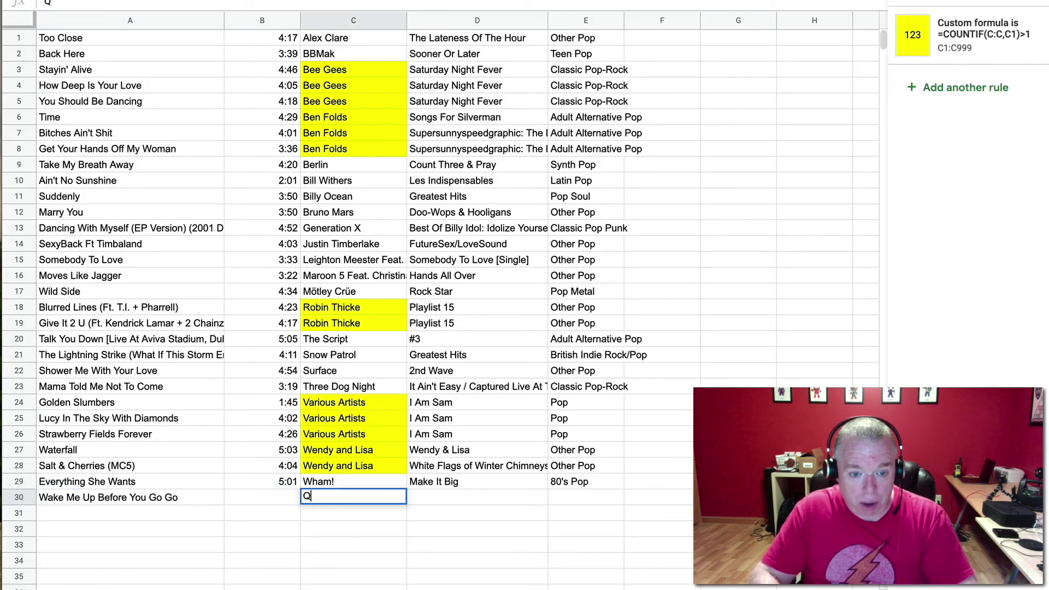
pyautogui.press('BackSpace')
pyautogui.write('ham!')
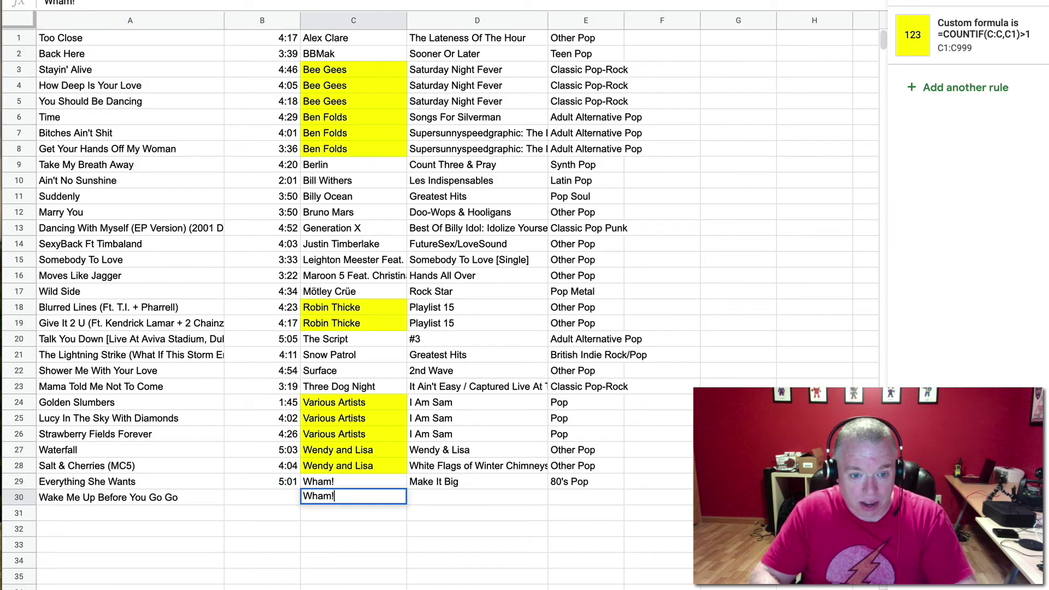
pyautogui.press('Tab')
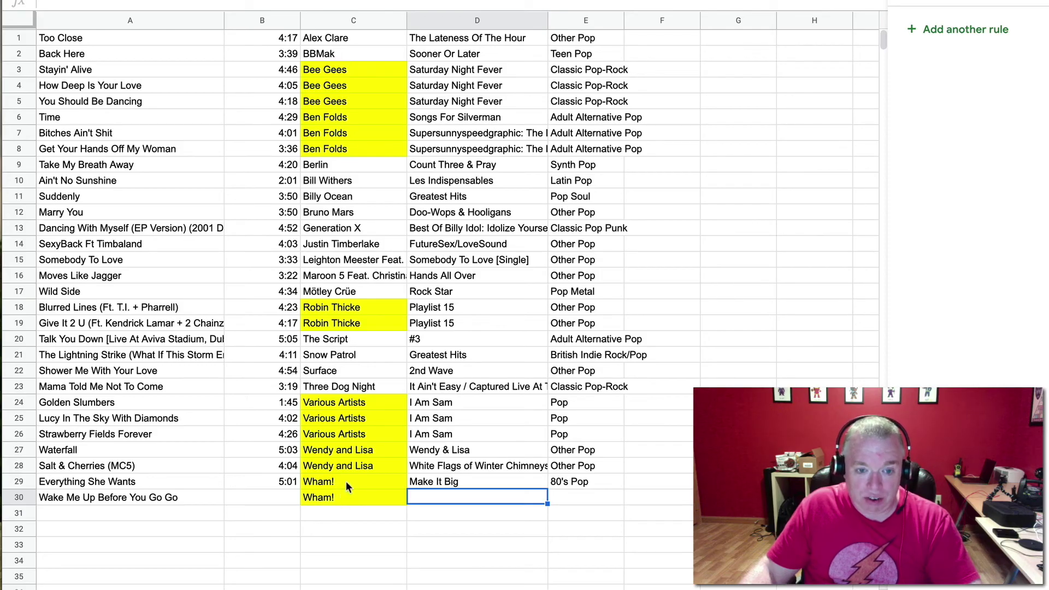
pyautogui.click(346, 480)
# Step: Replace Wham! in C30 with Robin Thicke and confirm it is highlighted yellow
pyautogui.click(350, 494)
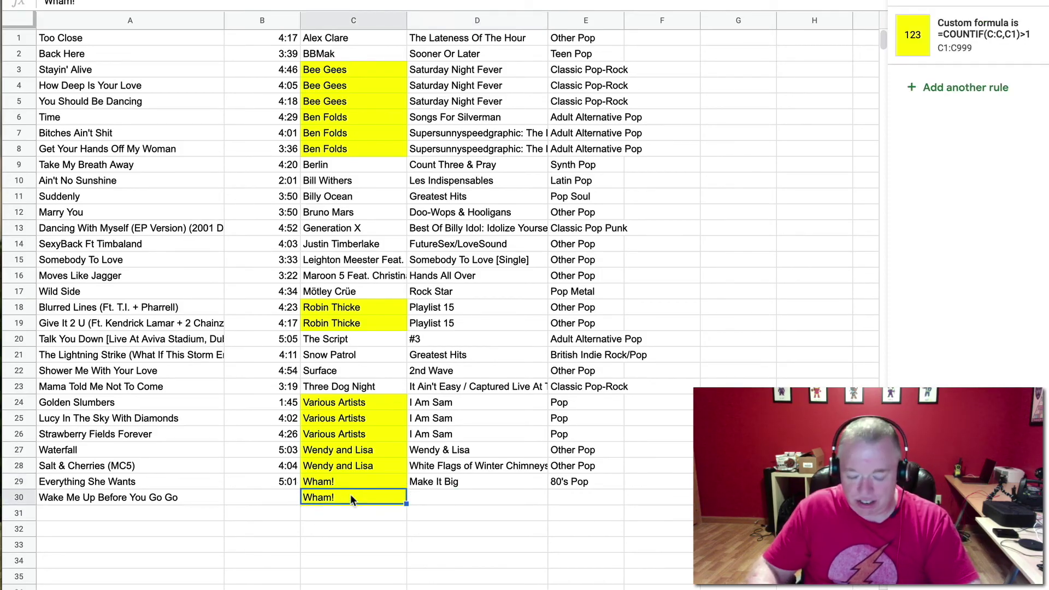
pyautogui.press('Delete')
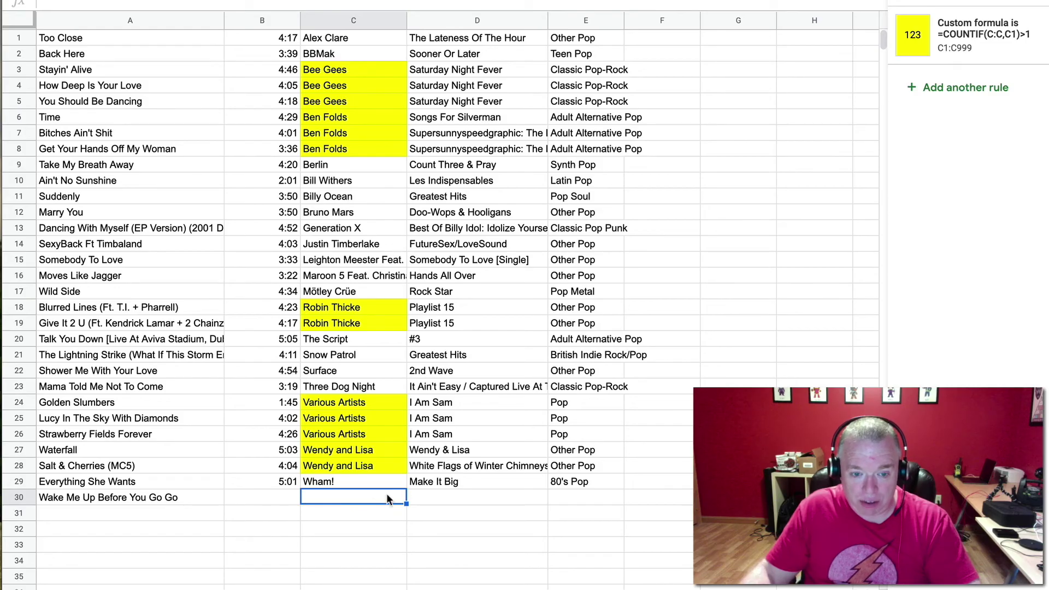
pyautogui.write('Wham')
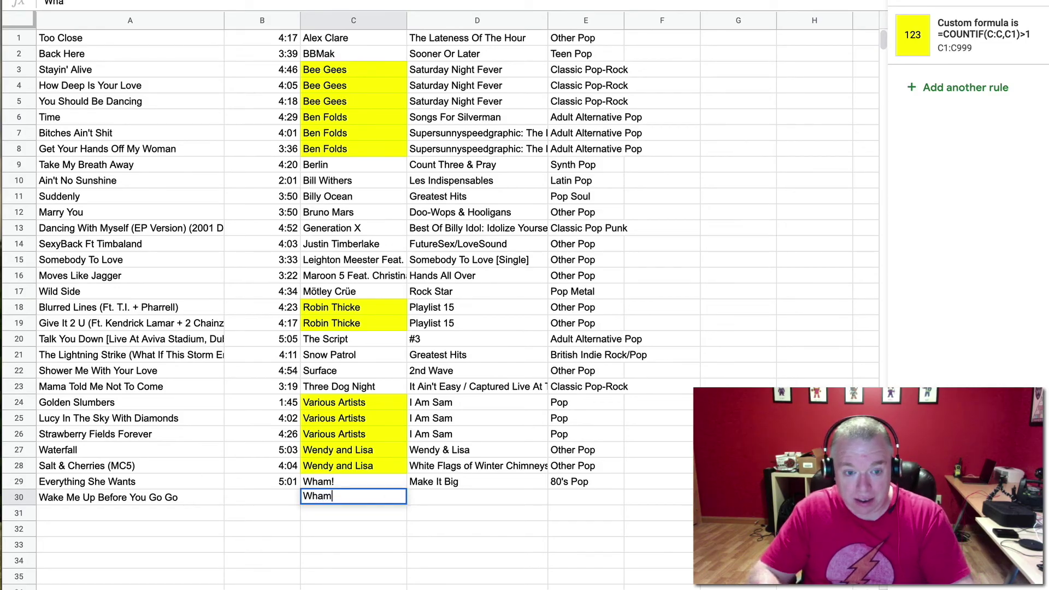
pyautogui.write('!')
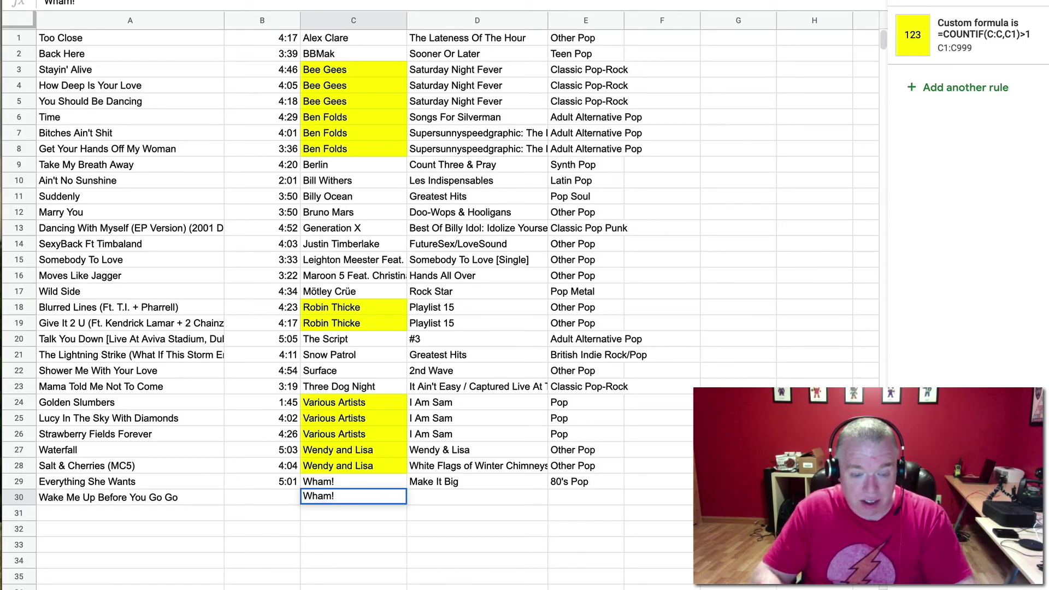
pyautogui.press('BackSpace')
pyautogui.press('BackSpace')
pyautogui.press('BackSpace')
pyautogui.press('BackSpace')
pyautogui.press('BackSpace')
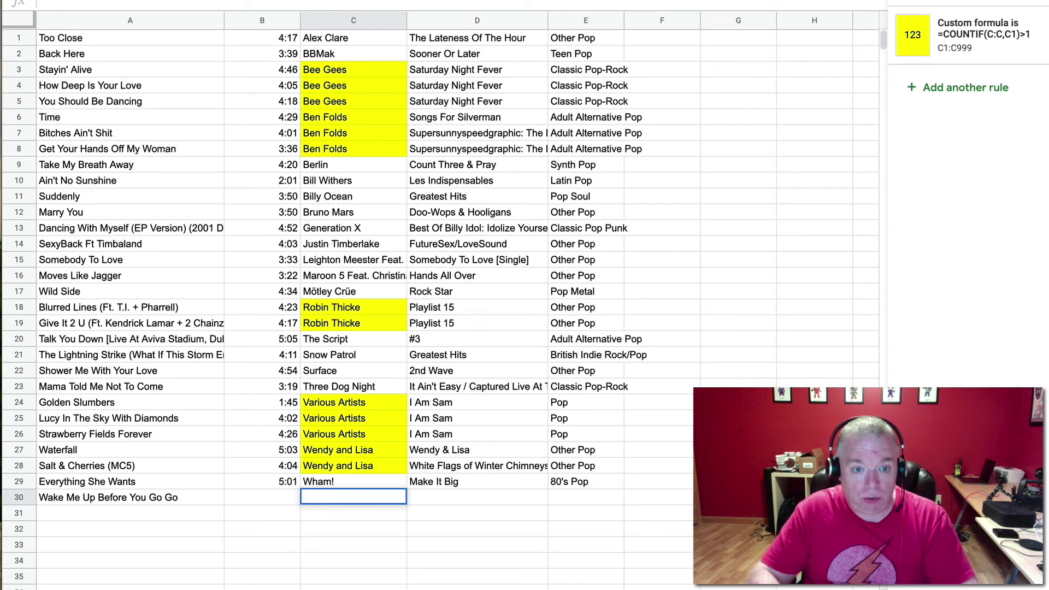
pyautogui.write('Robin Thicke')
pyautogui.press('Return')
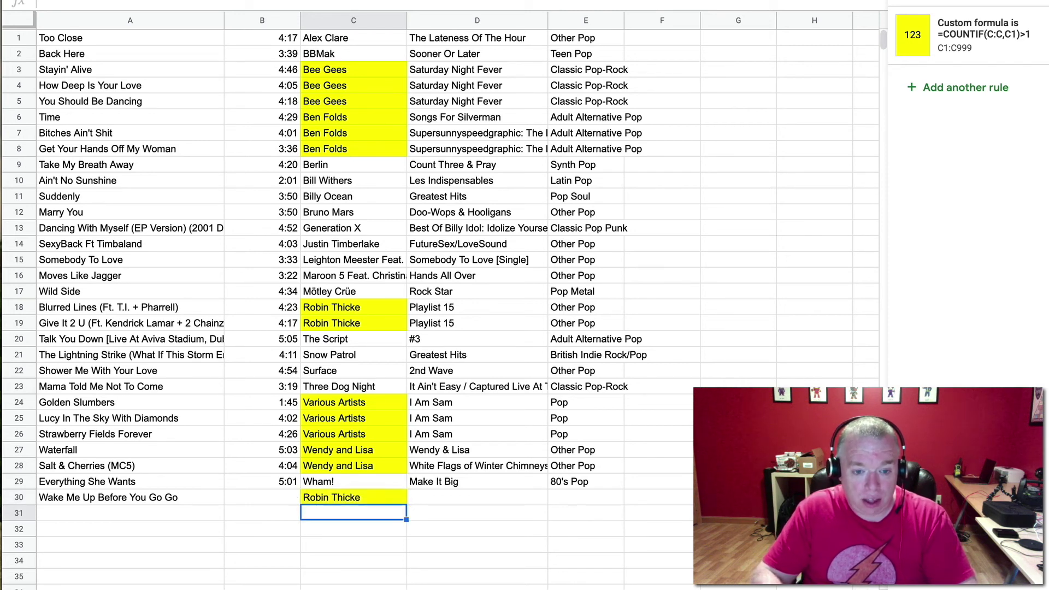
pyautogui.click(366, 497)
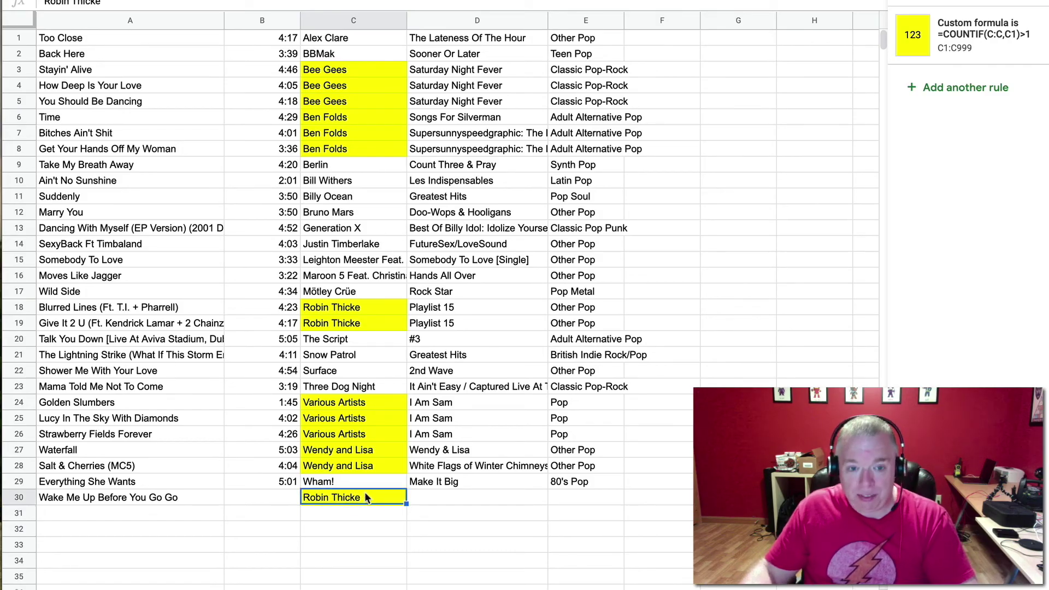